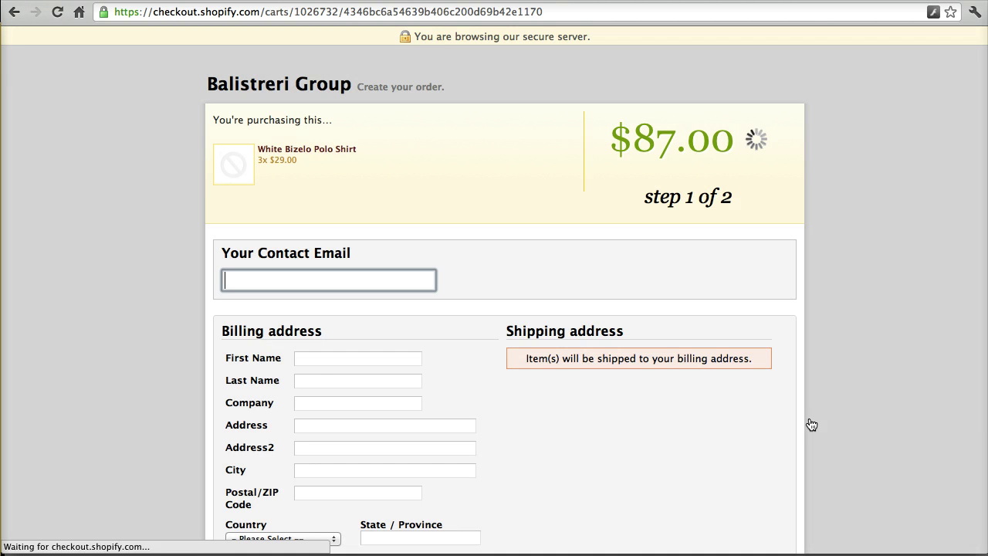
Enter the contact e-mail, the customer's first and last name, and company Bizelo
left_click(614, 376)
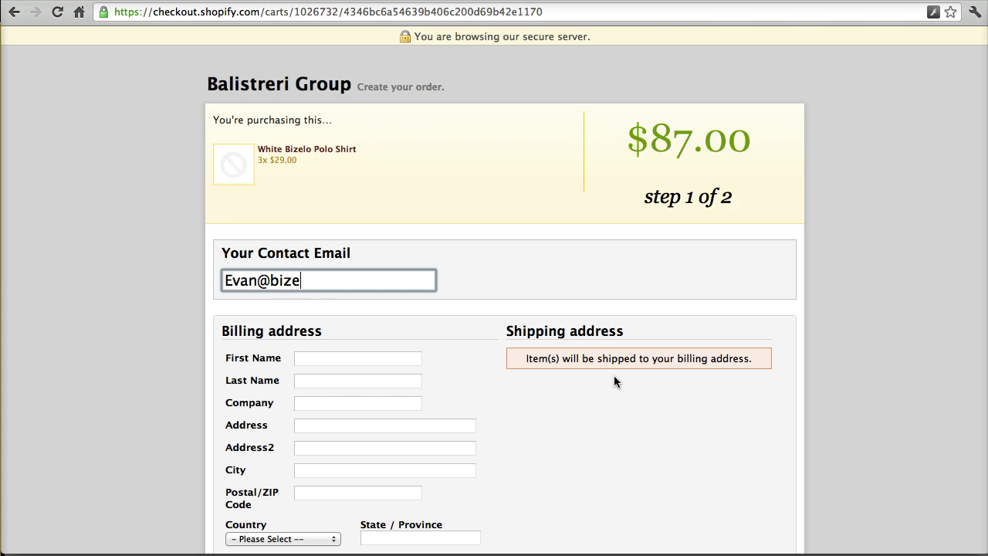
left_click(343, 360)
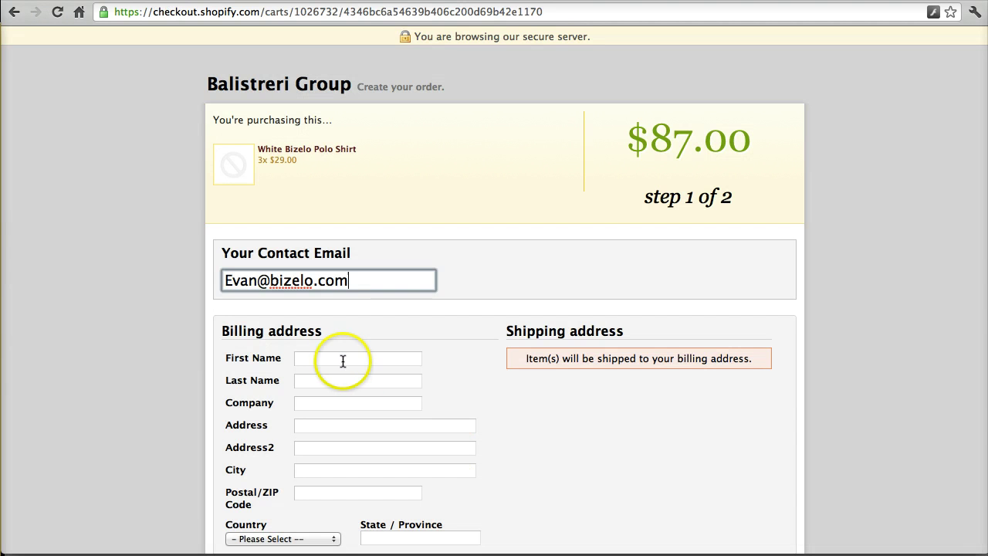
left_click(345, 377)
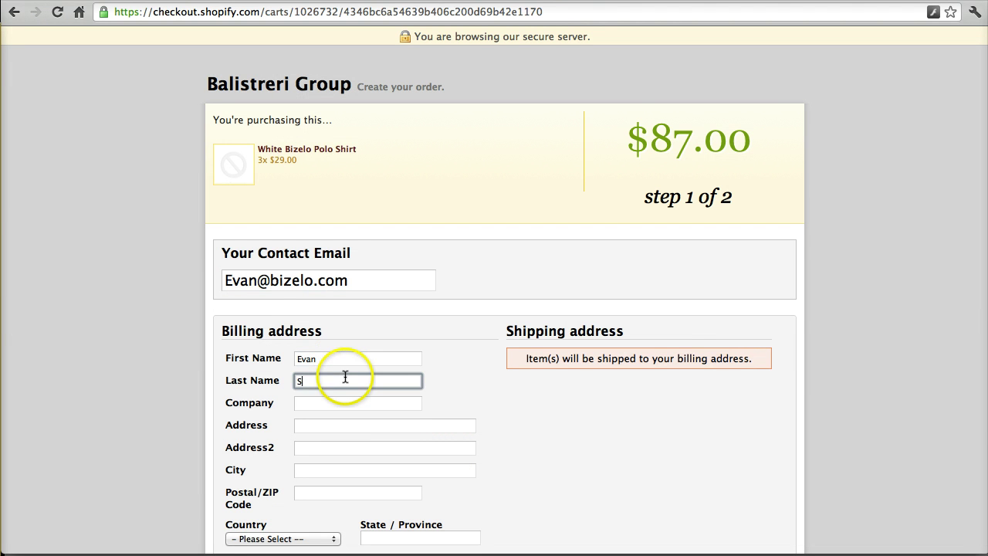
left_click(349, 403)
type("Bizelo")
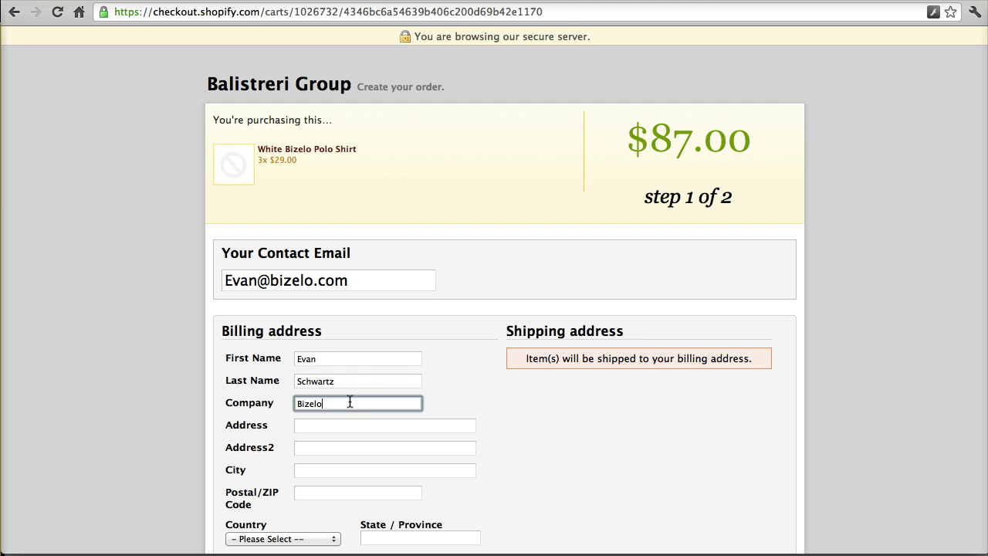
Enter the customer's street address, city Baltimore, and ZIP code
left_click(353, 423)
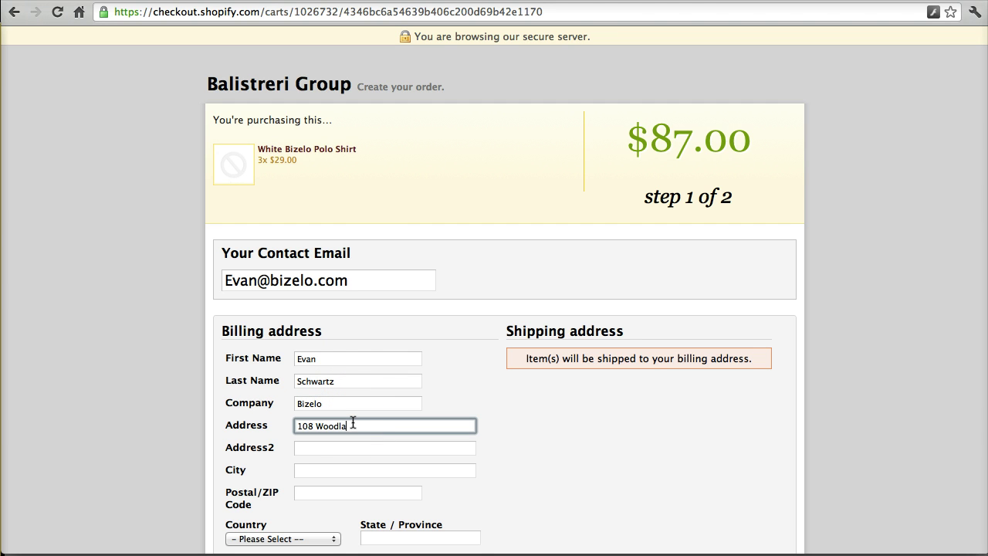
left_click(342, 468)
type("Baltimore")
left_click(344, 493)
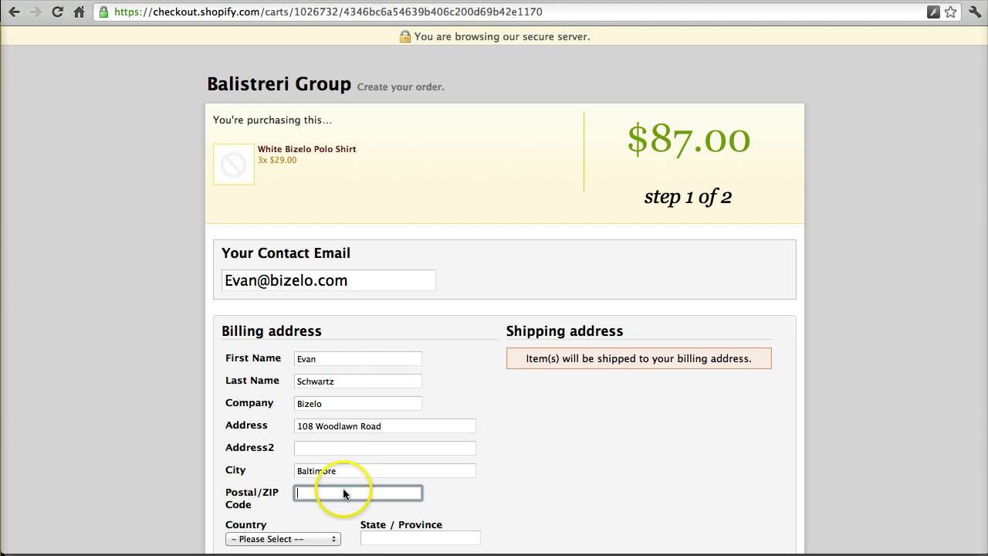
type("21230")
Choose United States and Maryland, add the customer's phone number, and complete the order
scroll(343, 488, "down", 2)
left_click(309, 470)
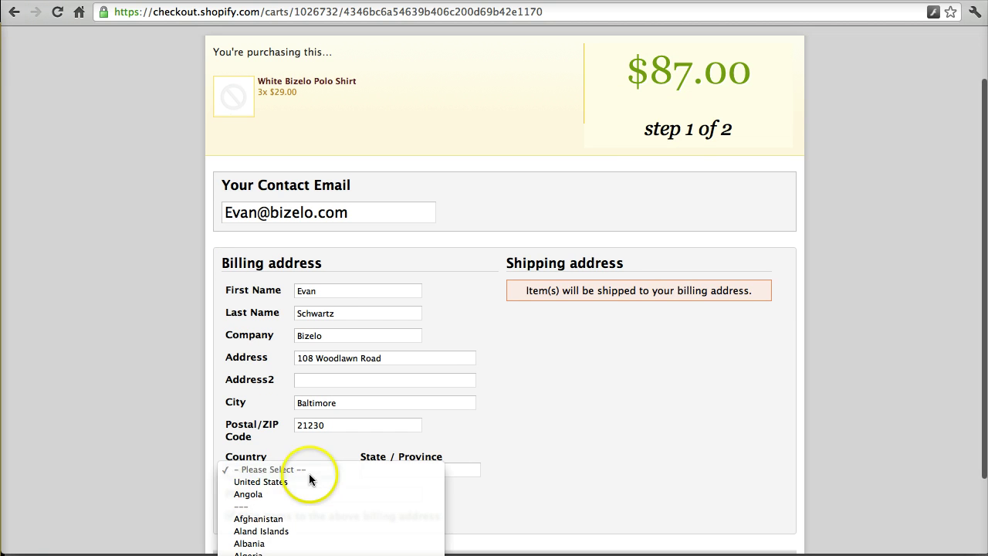
left_click(312, 485)
left_click(386, 470)
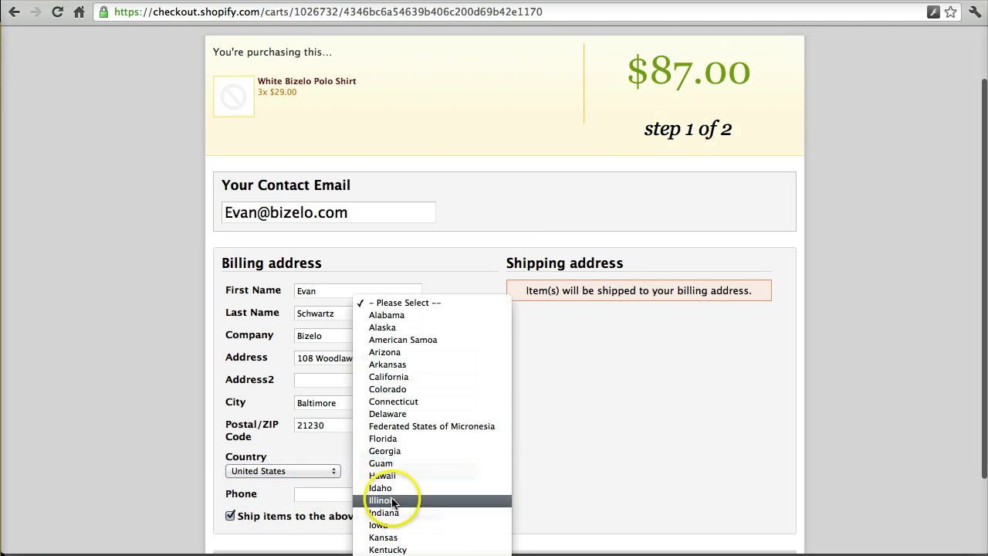
left_click(386, 553)
left_click(373, 494)
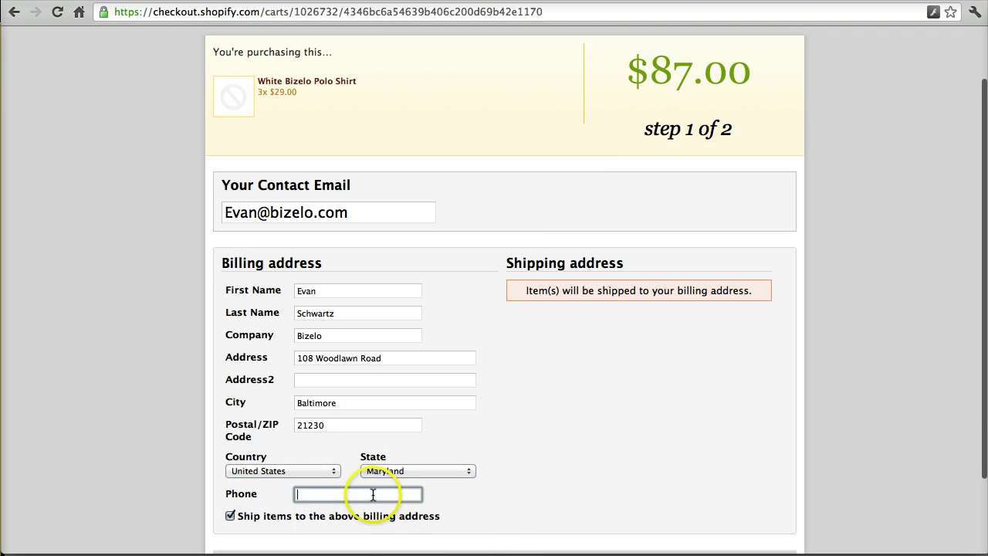
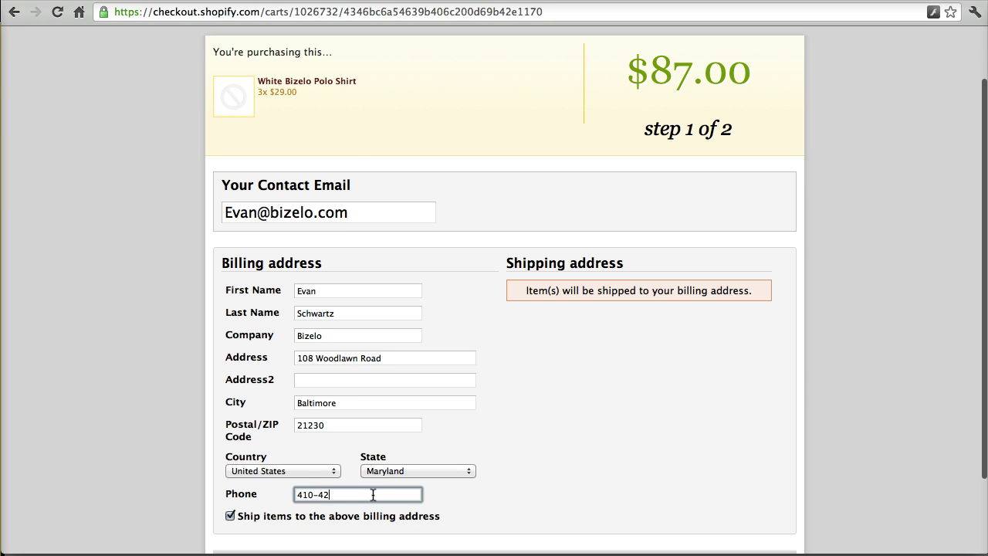
scroll(496, 428, "down", 3)
left_click(308, 465)
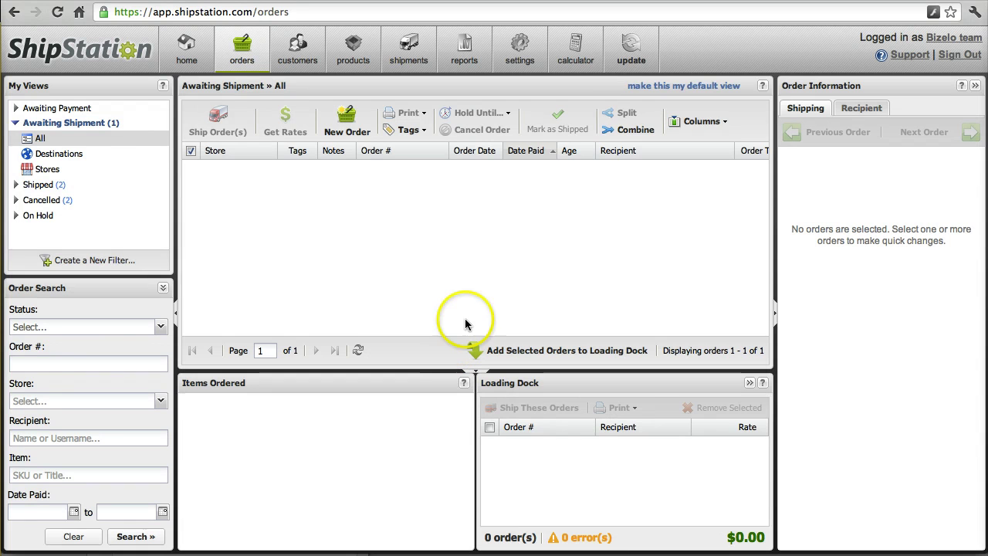
Update all stores to fetch new orders, then show the newly arrived orders
left_click(632, 48)
left_click(663, 130)
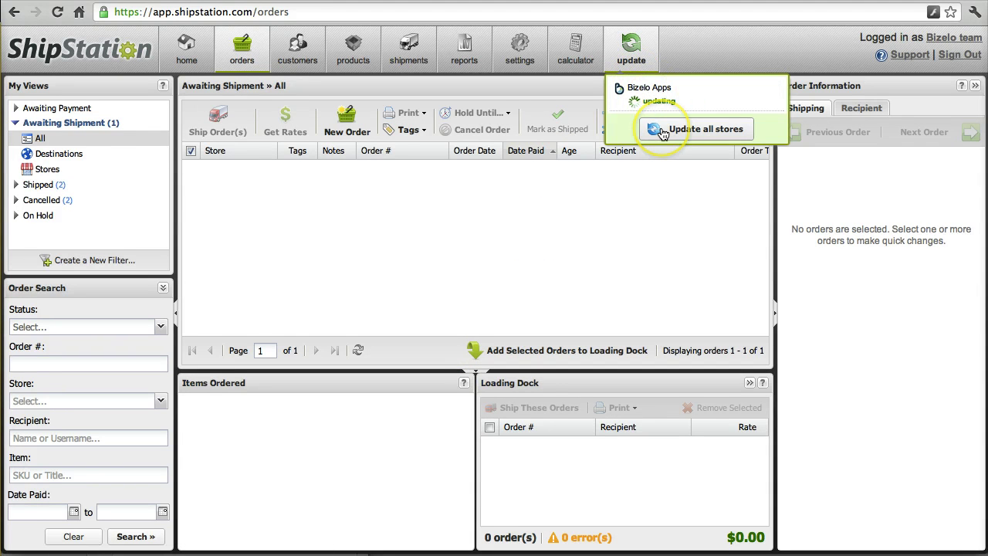
left_click(662, 132)
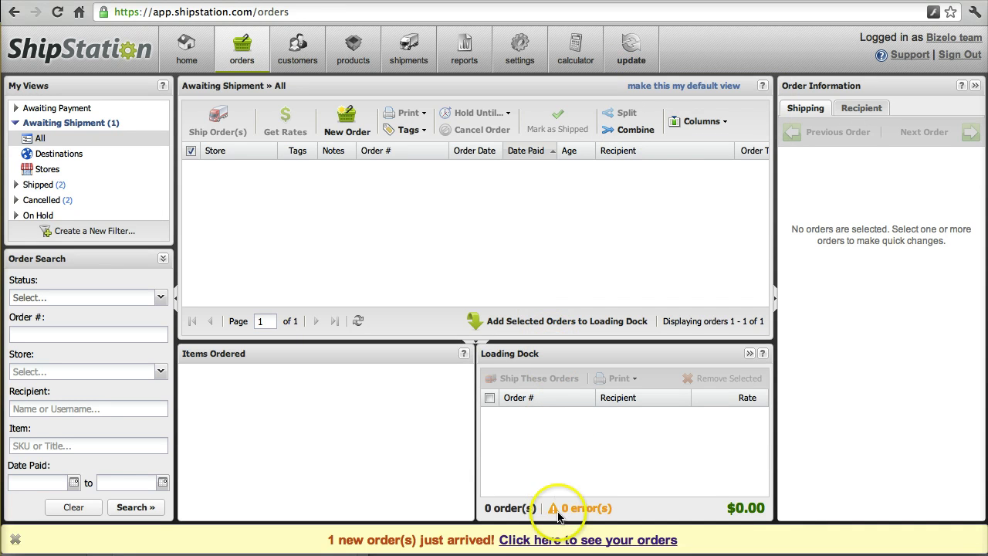
left_click(562, 546)
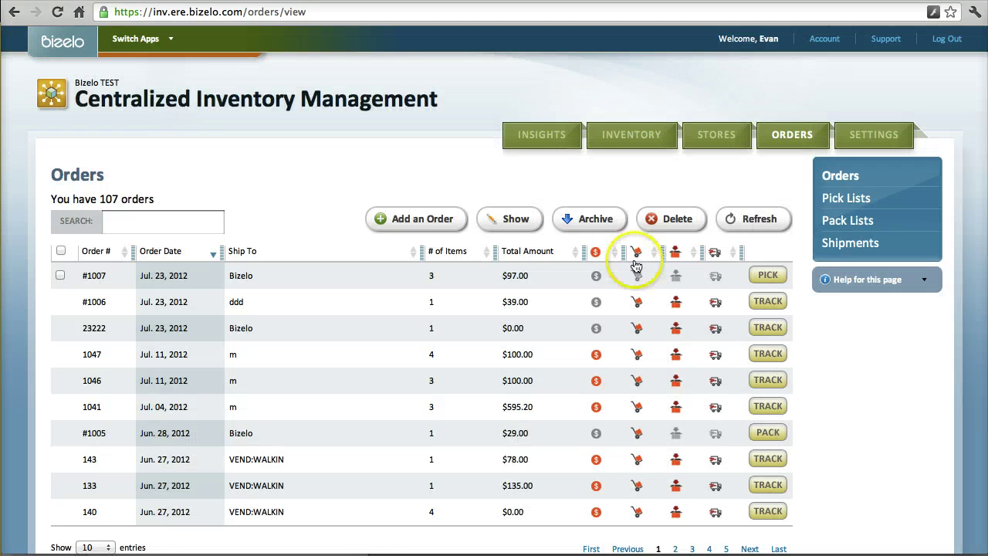
Open Bizello's order #1007 and scroll through its details
left_click(485, 275)
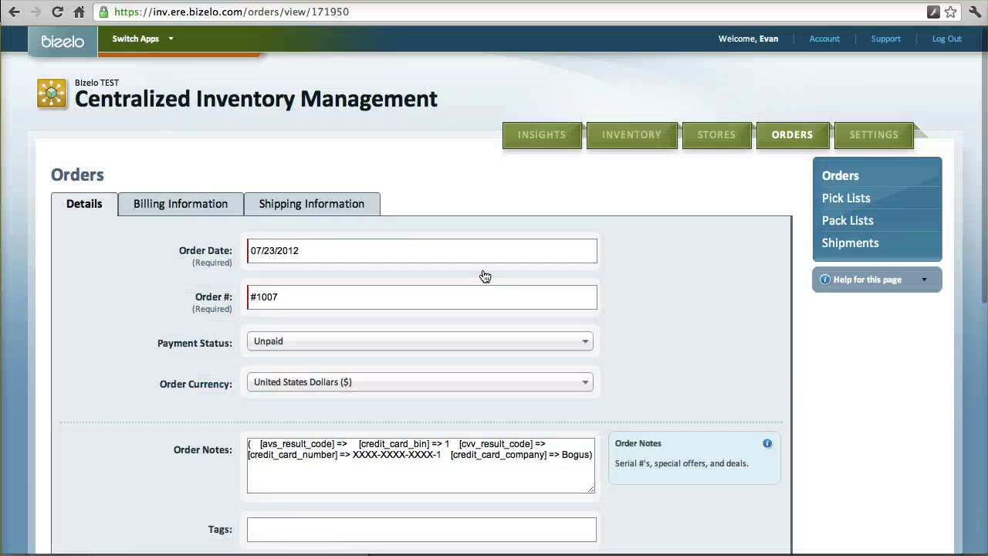
scroll(485, 276, "down", 5)
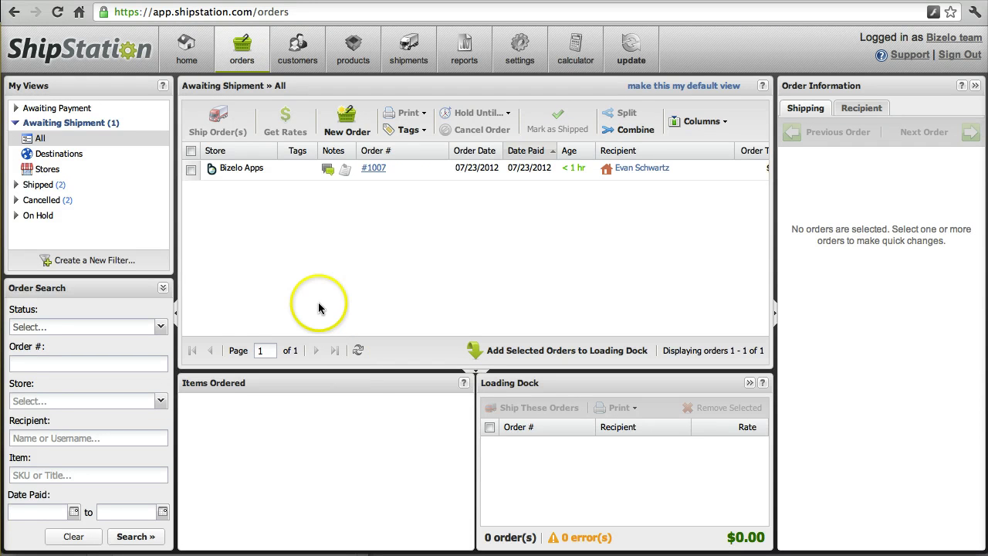
Select order #1007 and set carrier UPS, service UPS Ground, package My Packaging
left_click(232, 168)
left_click(219, 123)
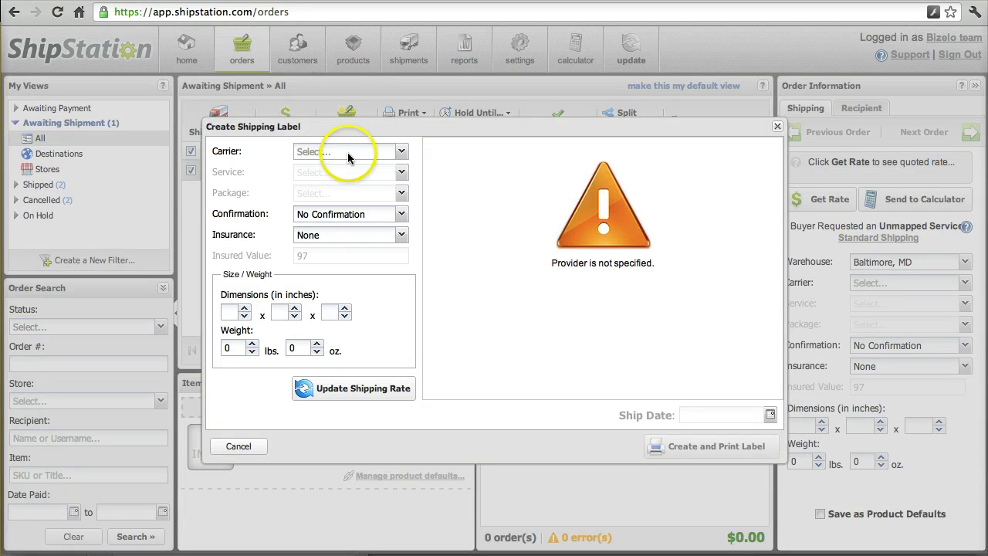
left_click(343, 152)
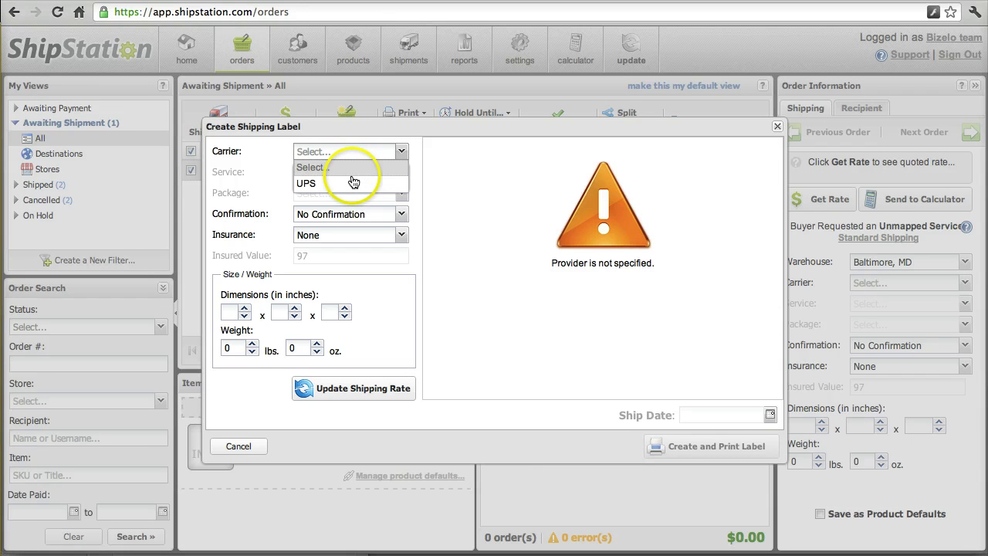
left_click(353, 183)
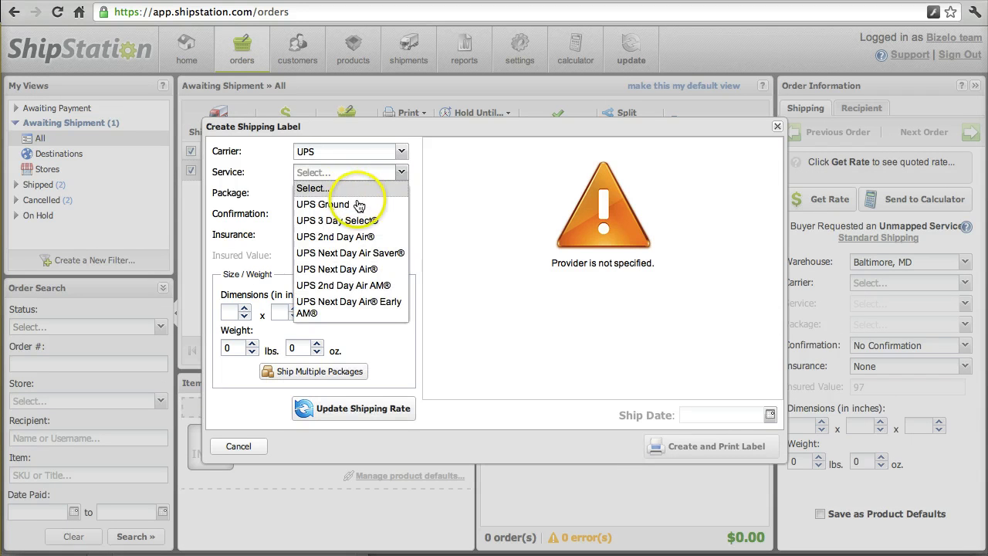
left_click(359, 205)
left_click(373, 192)
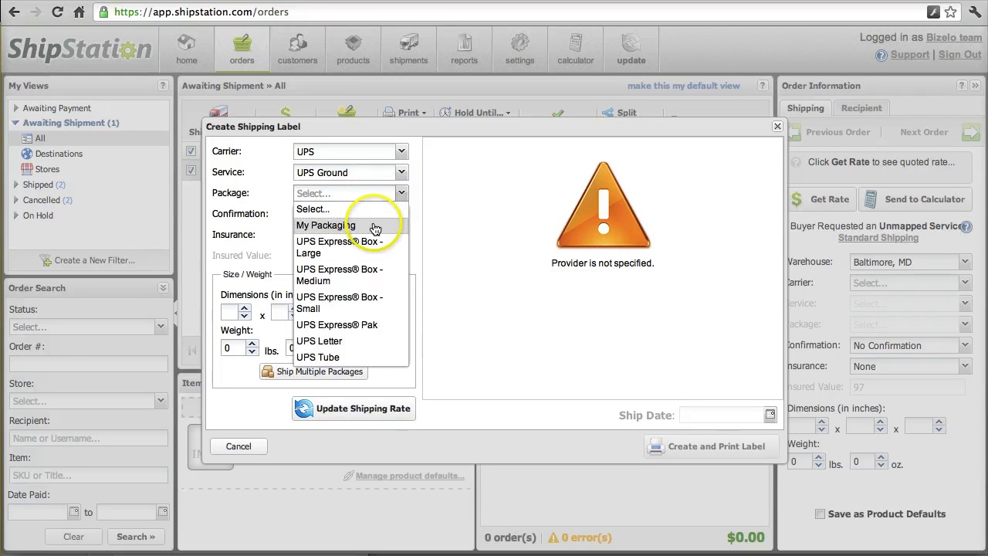
left_click(374, 226)
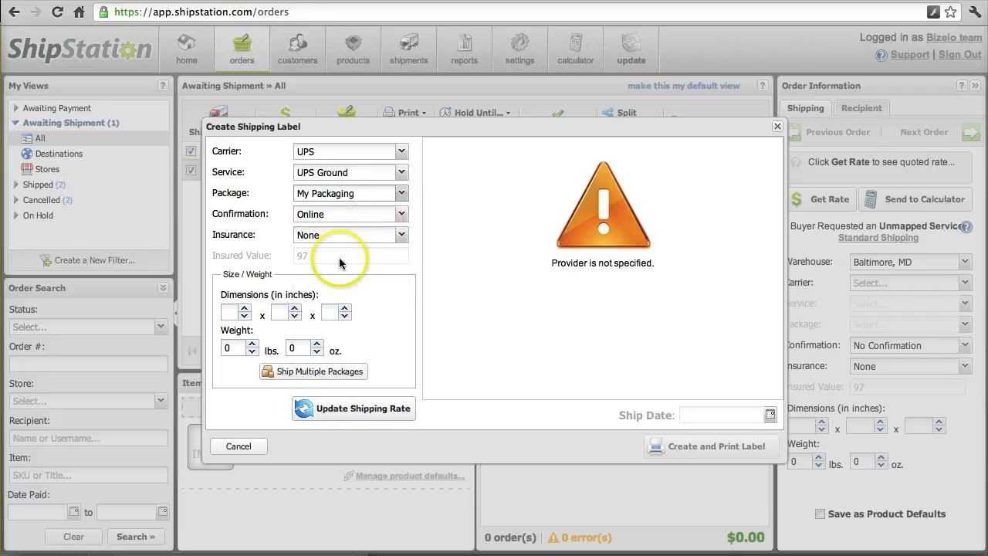
Enter 12×12×12 in dimensions and 5 lb weight, update the rate, and print the label
left_click(230, 312)
type("12")
left_click(282, 315)
type("12")
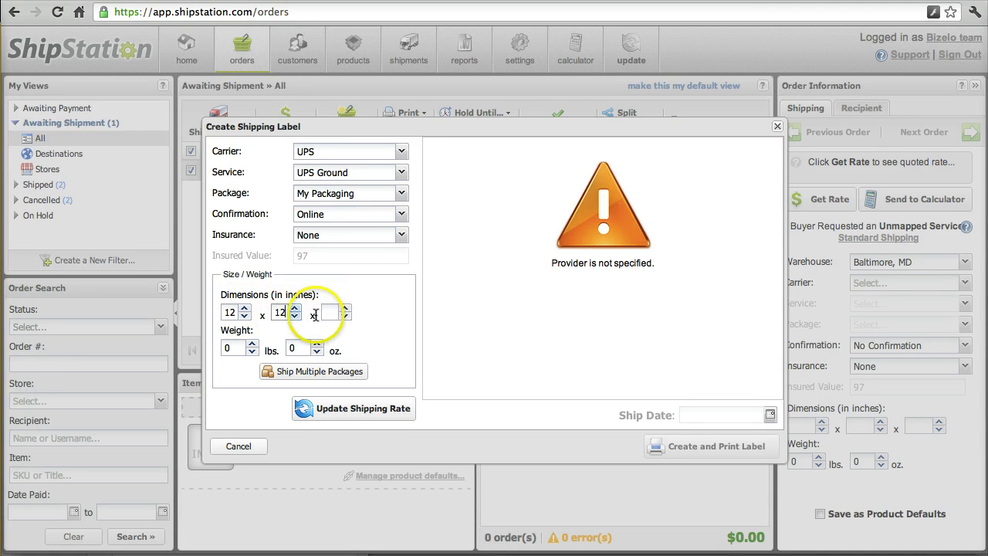
left_click(331, 312)
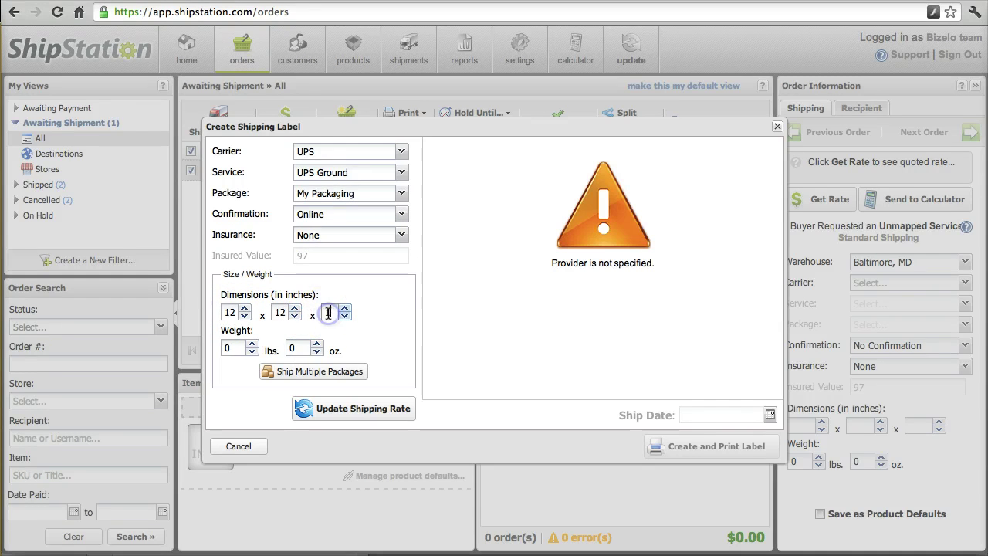
type("12")
left_click(235, 347)
type("5")
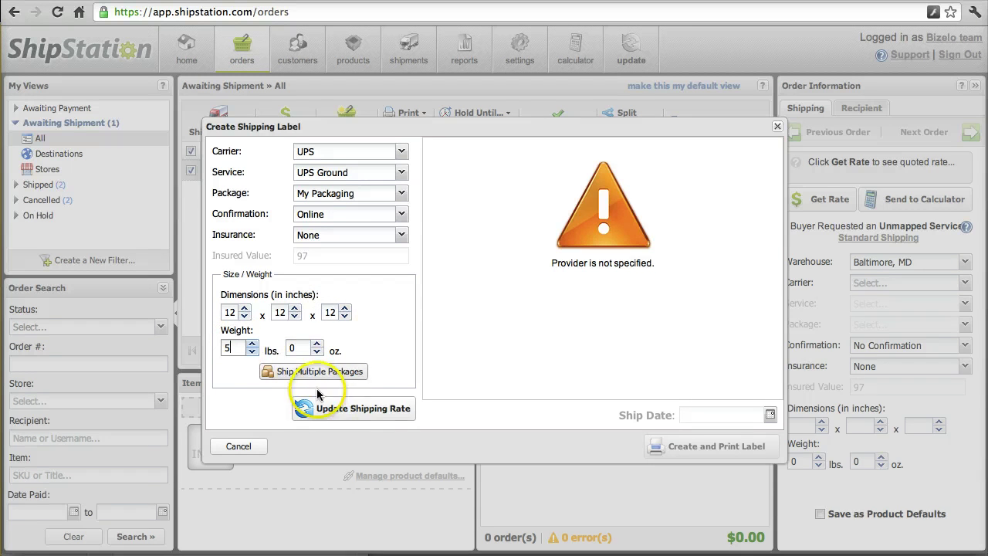
left_click(334, 411)
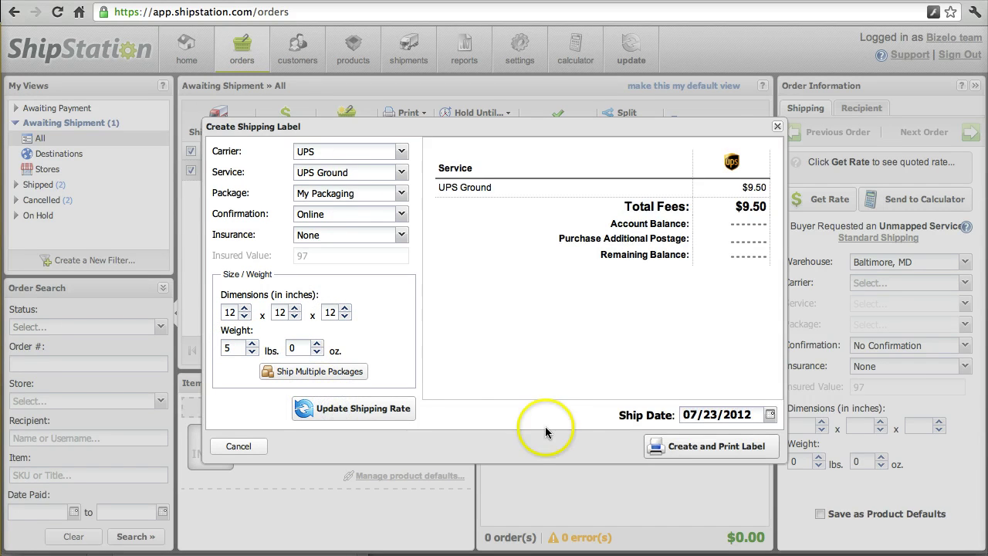
left_click(709, 448)
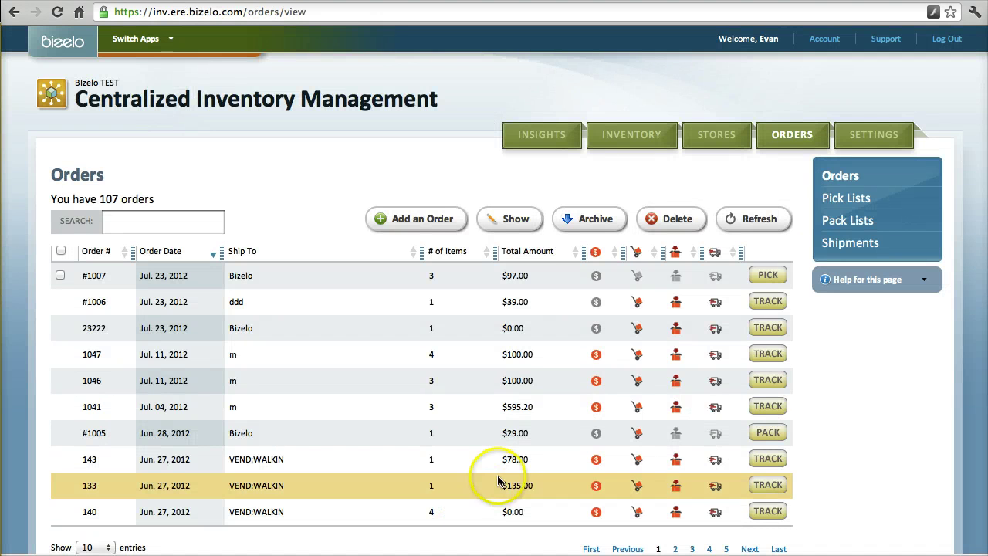
Refresh Bizello's orders and open the UPS tracking for order #1007
left_click(754, 229)
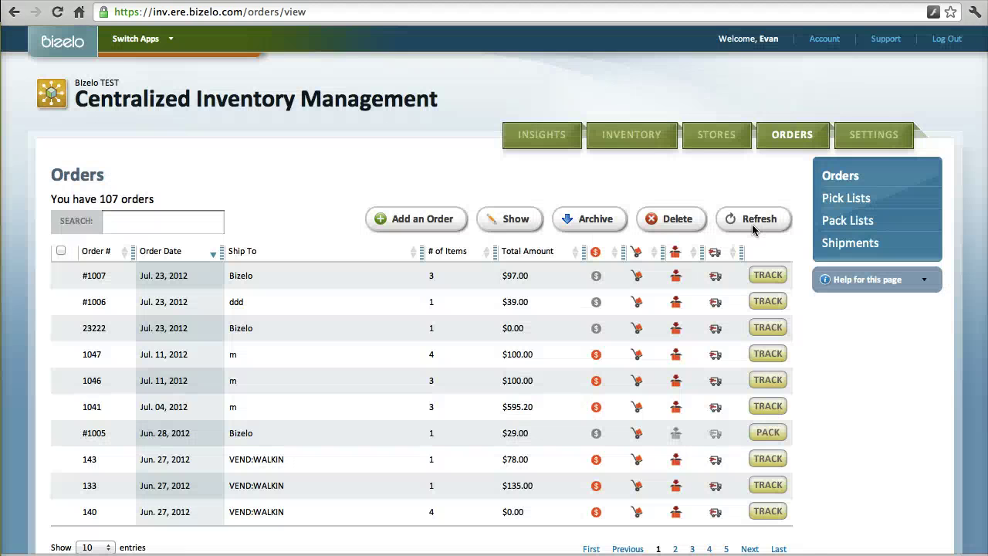
left_click(716, 272)
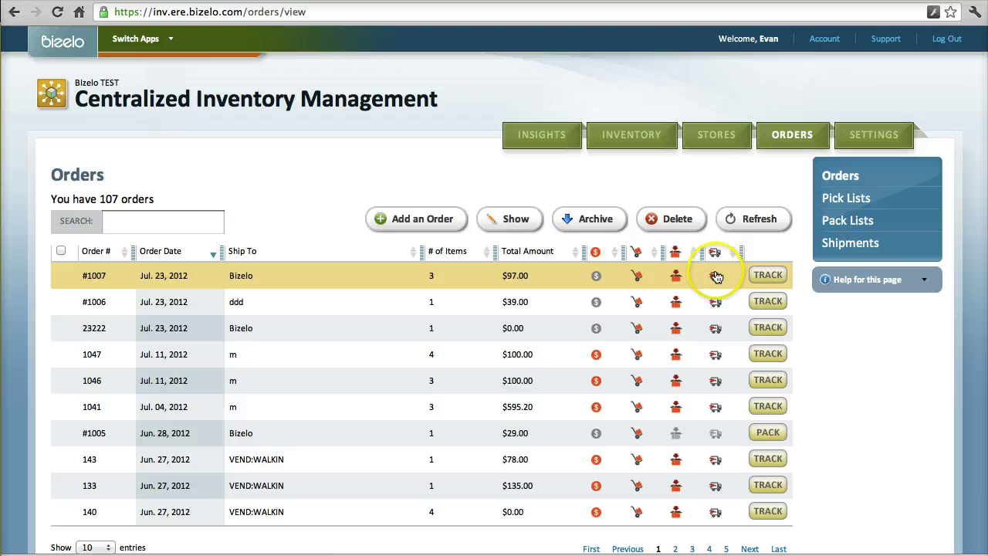
left_click(767, 276)
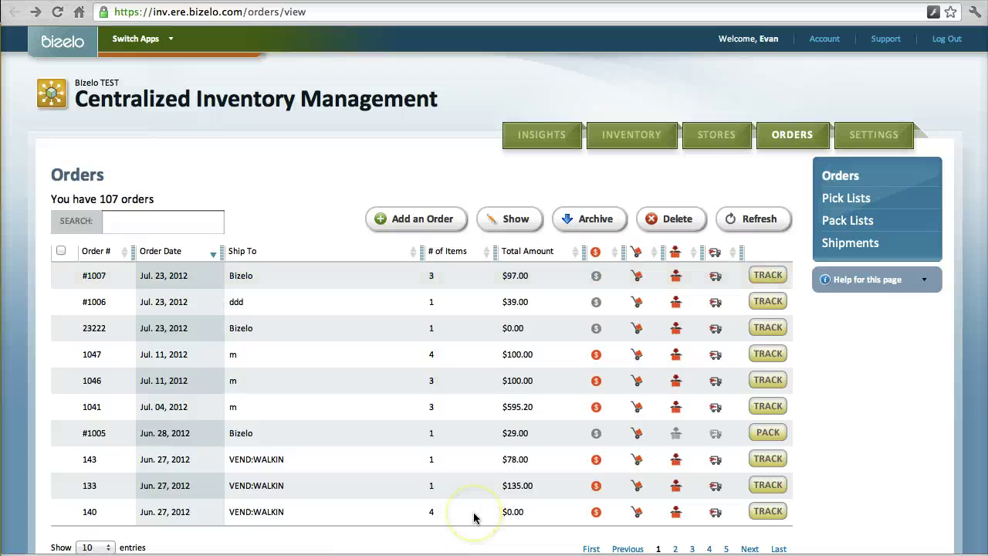
left_click(768, 275)
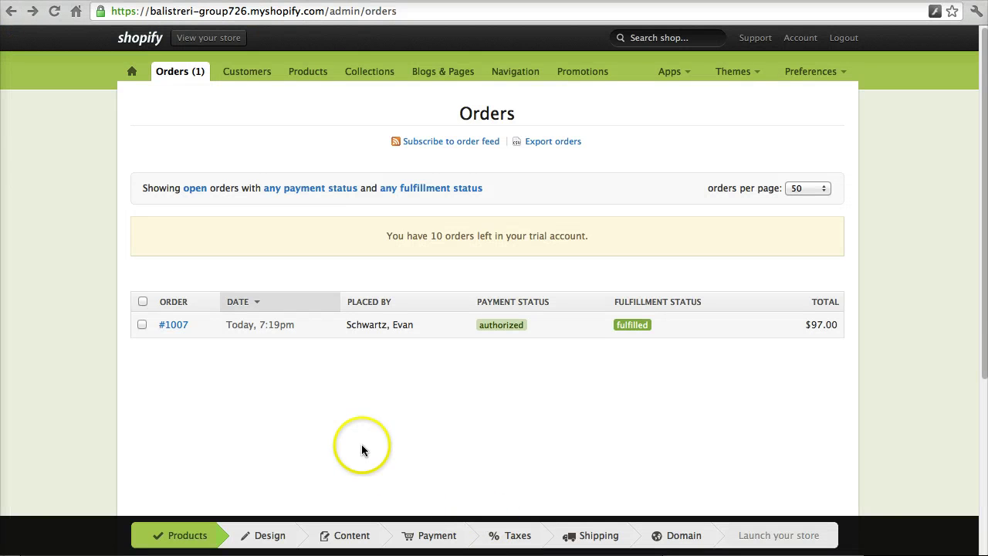
Open Shopify order #1007 and scroll through its fulfilled item and UPS tracking note
left_click(167, 325)
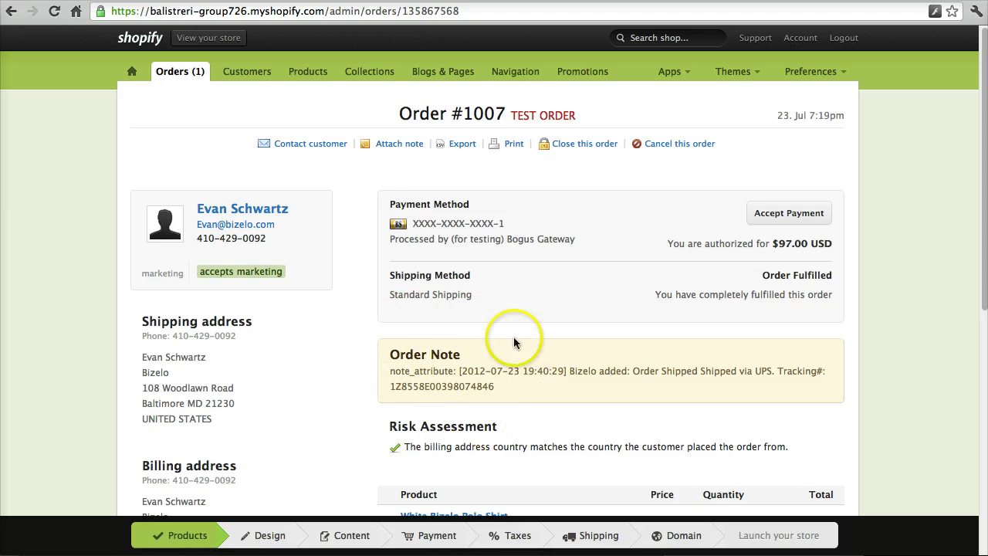
scroll(561, 397, "down", 3)
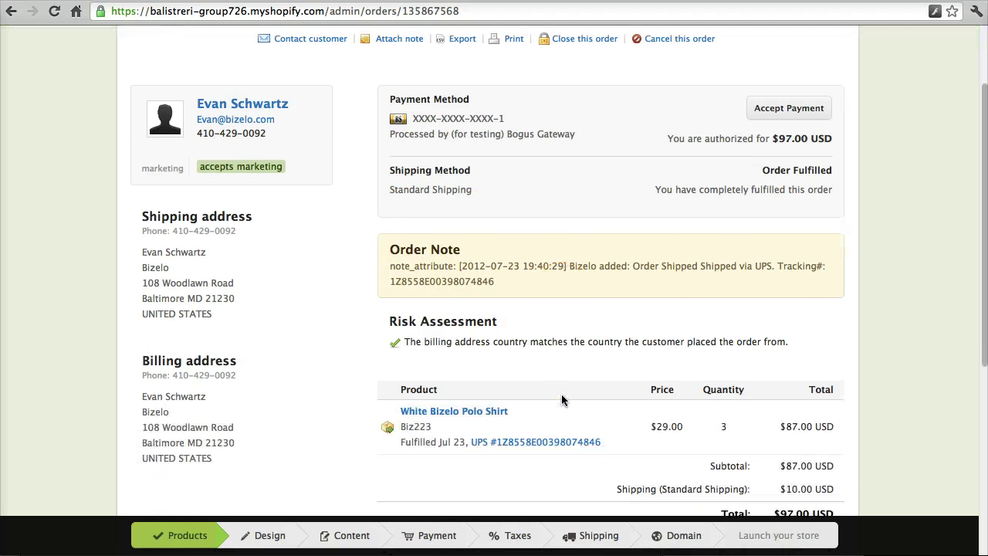